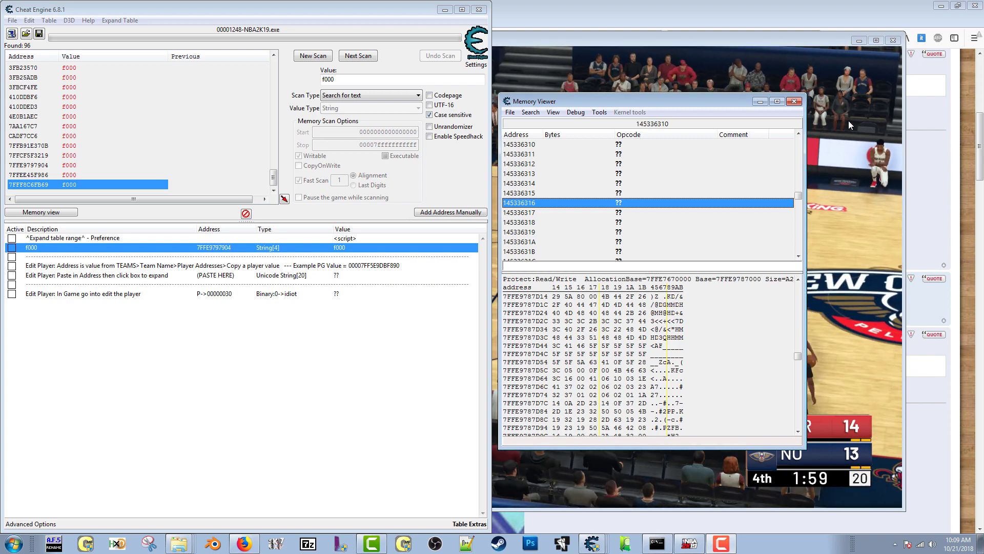
Close the Memory Viewer window
{"action": "left_click", "coordinate": [794, 101]}
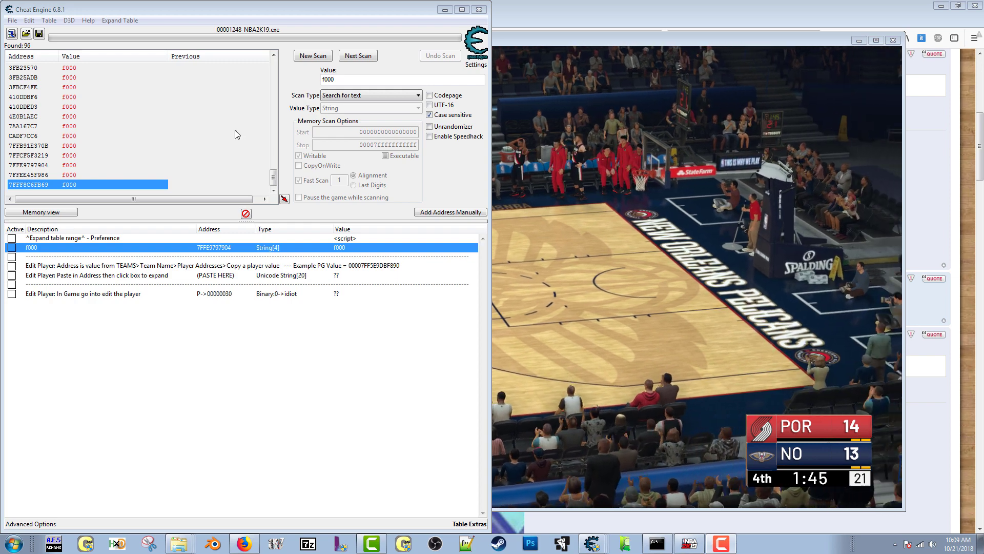
{"action": "double_click", "coordinate": [222, 251]}
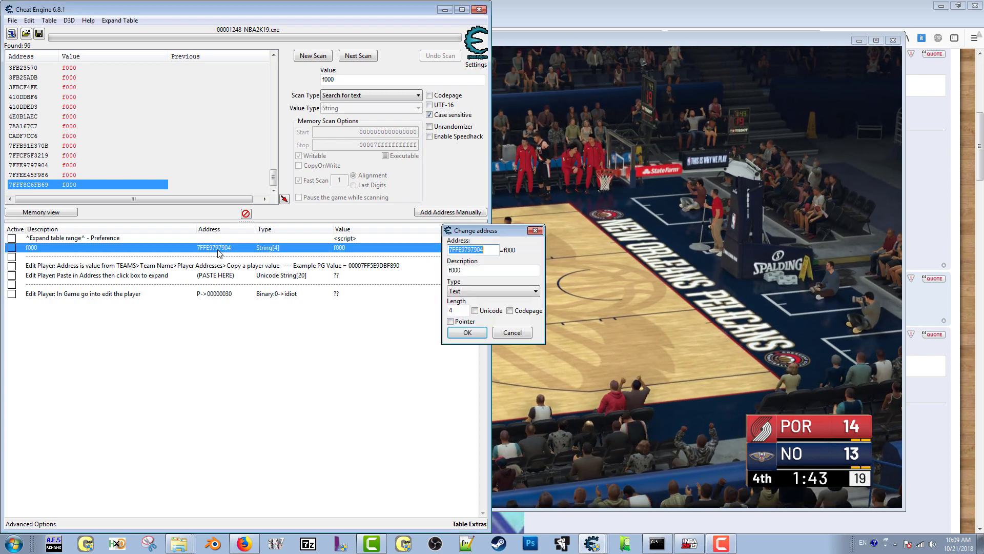
{"action": "left_click", "coordinate": [451, 322]}
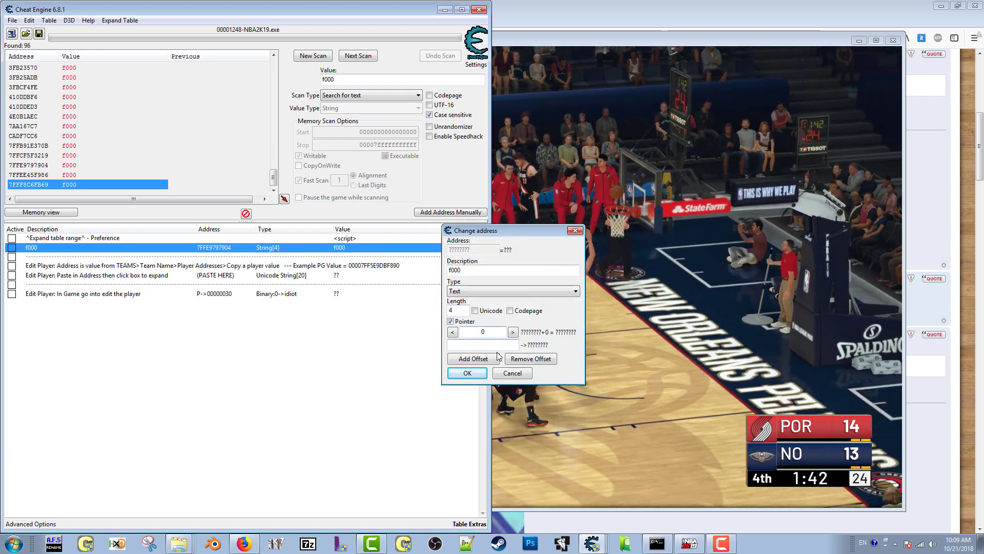
{"action": "left_click", "coordinate": [450, 321]}
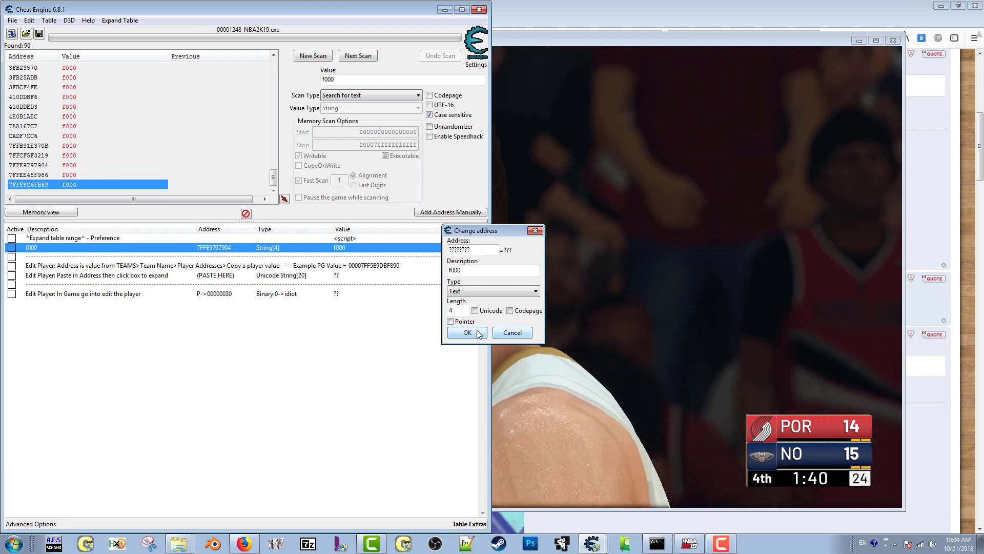
{"action": "left_click", "coordinate": [505, 332]}
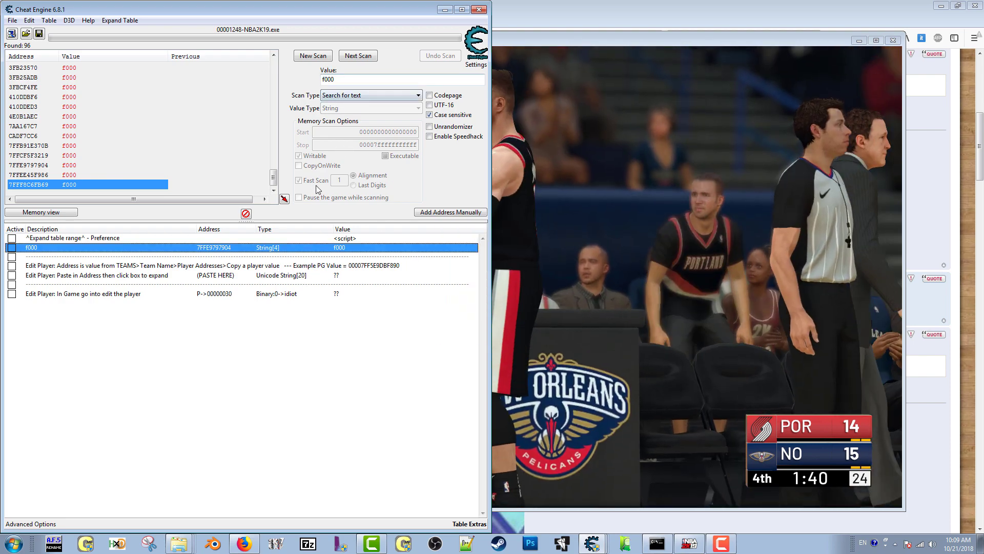
Review the addresses found by the f000 text scan and compare them with the f000 record's address
{"action": "double_click", "coordinate": [351, 82]}
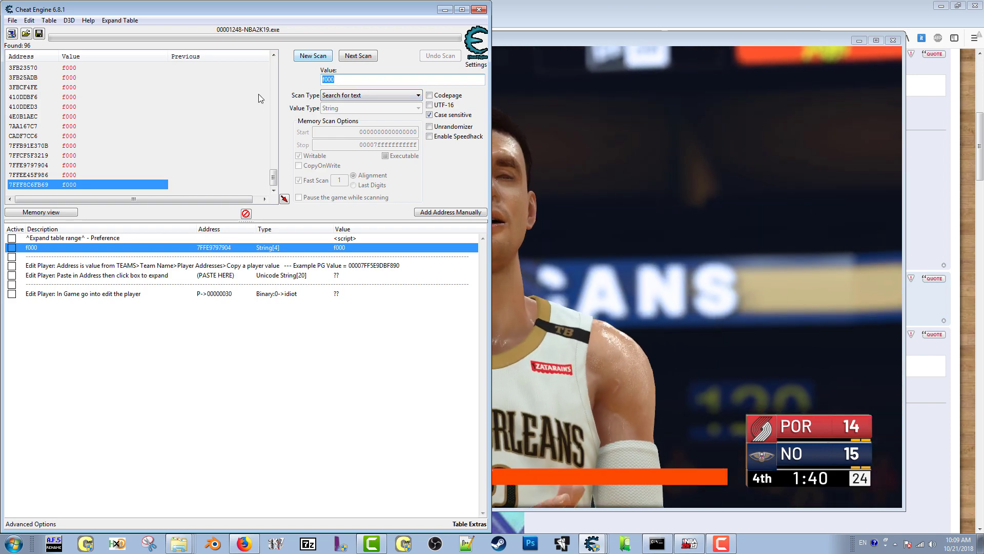
{"action": "left_click_drag", "start_coordinate": [276, 172], "coordinate": [286, 41]}
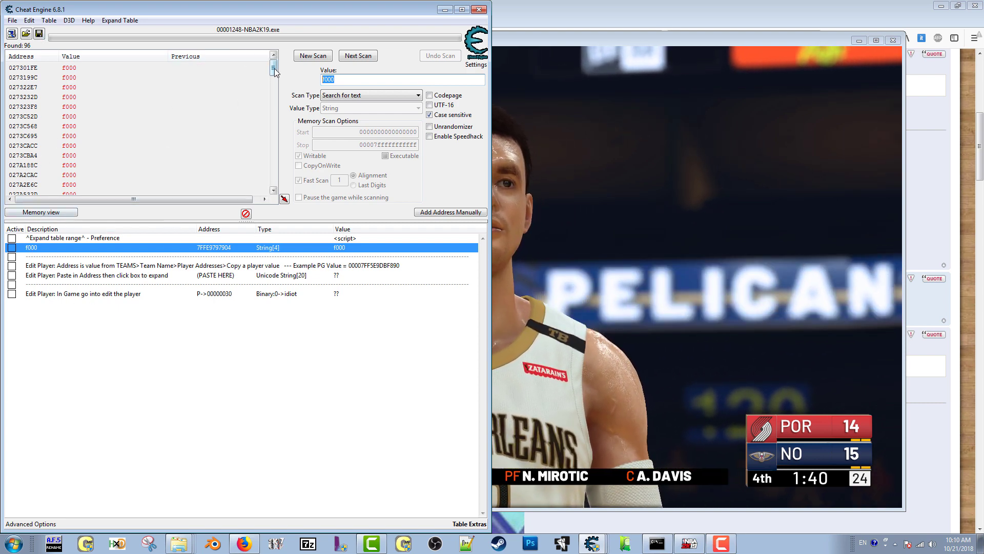
{"action": "left_click_drag", "start_coordinate": [276, 81], "coordinate": [275, 191]}
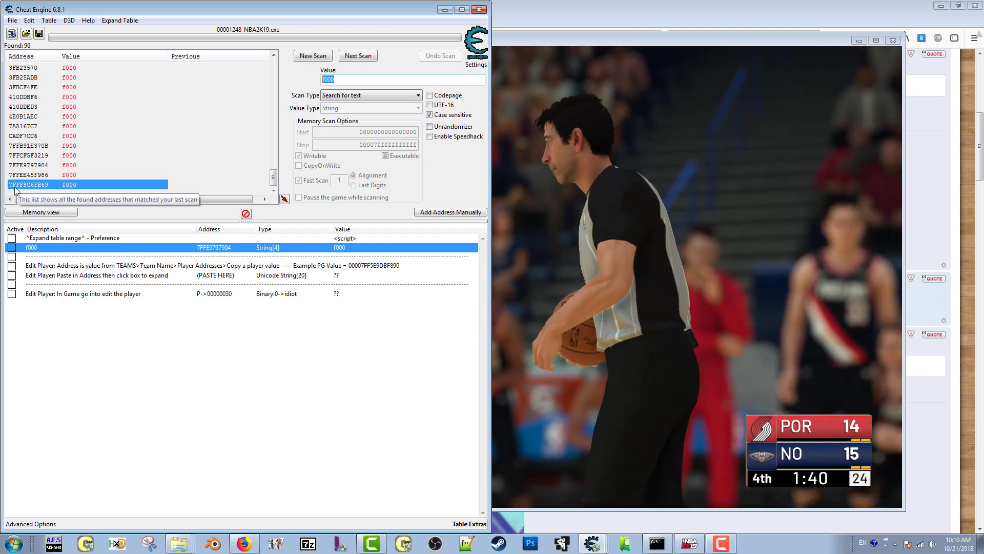
{"action": "double_click", "coordinate": [213, 249]}
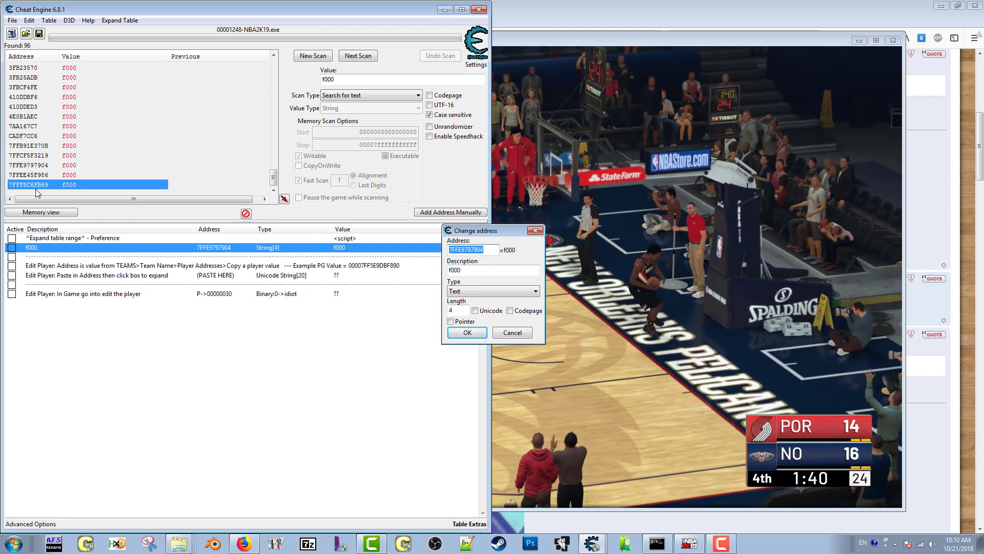
{"action": "left_click", "coordinate": [503, 334]}
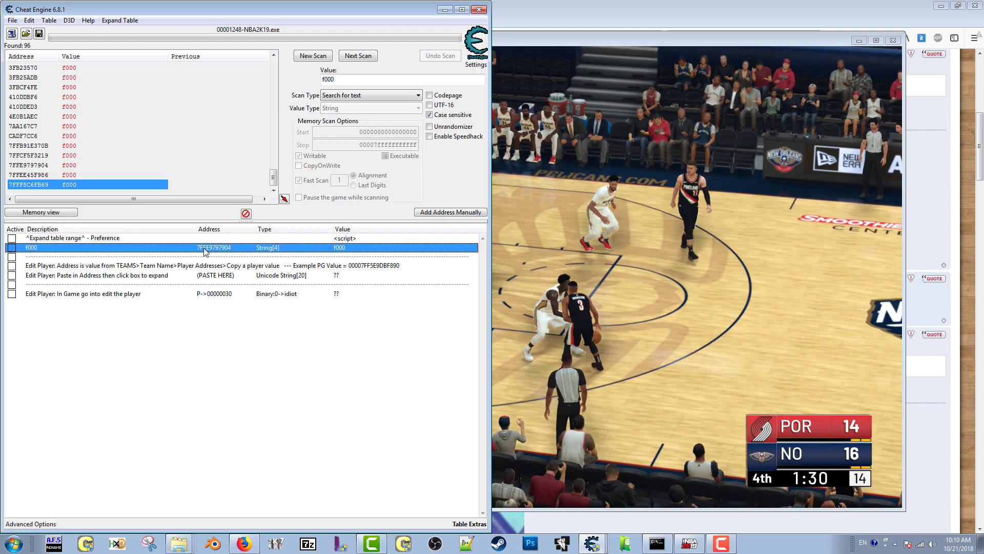
Turn off "Hide children when deactivated" for the f000 record and its ARENAS entry
{"action": "right_click", "coordinate": [31, 250]}
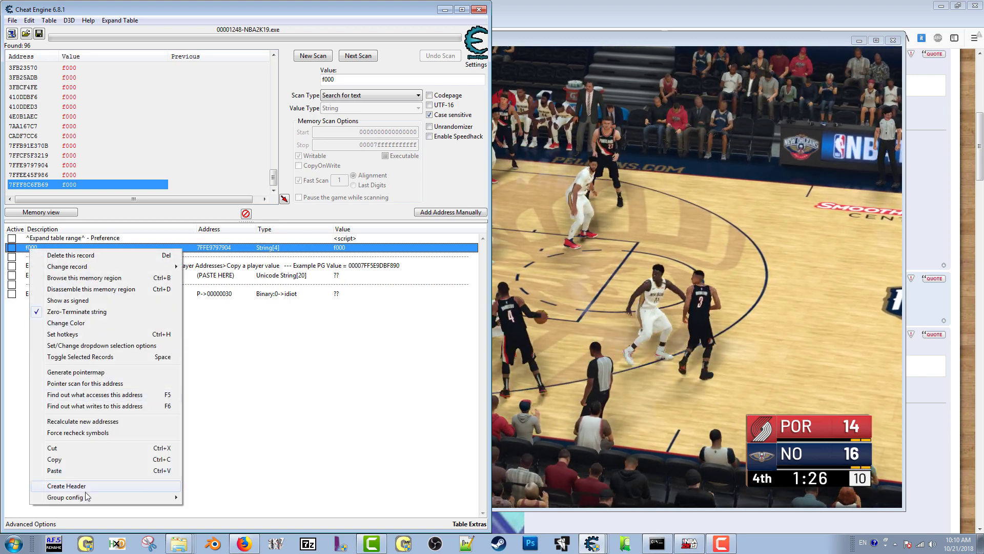
{"action": "mouse_move", "coordinate": [90, 500]}
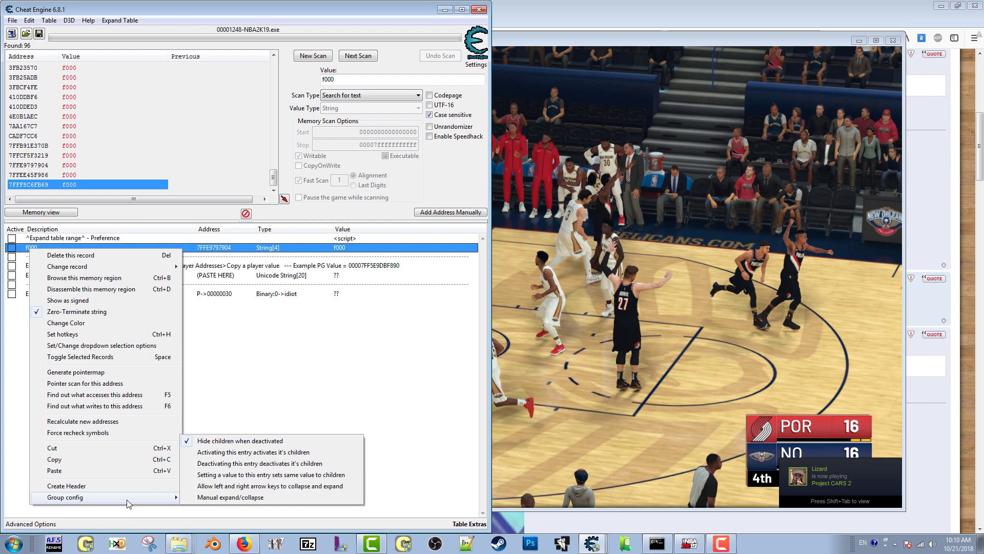
{"action": "left_click", "coordinate": [187, 442]}
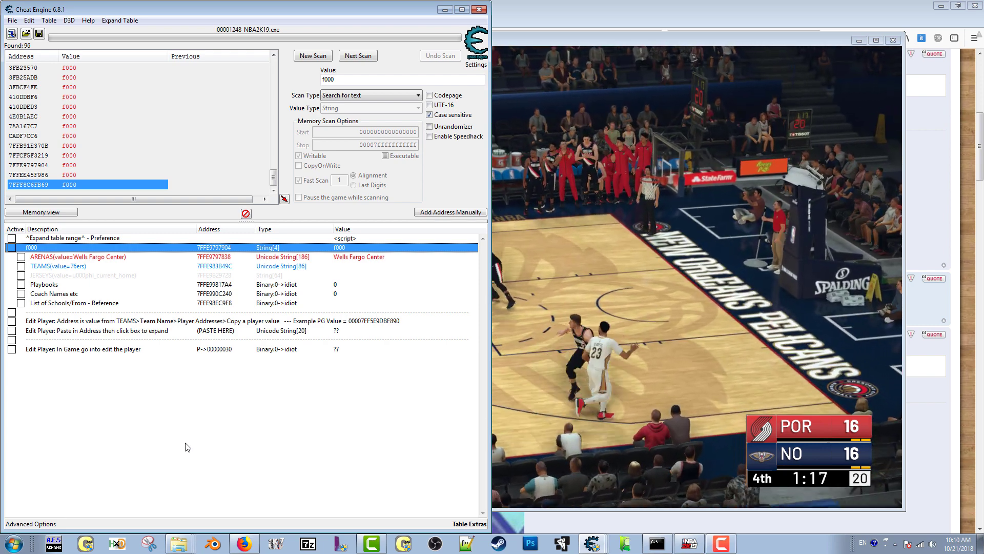
{"action": "right_click", "coordinate": [37, 260]}
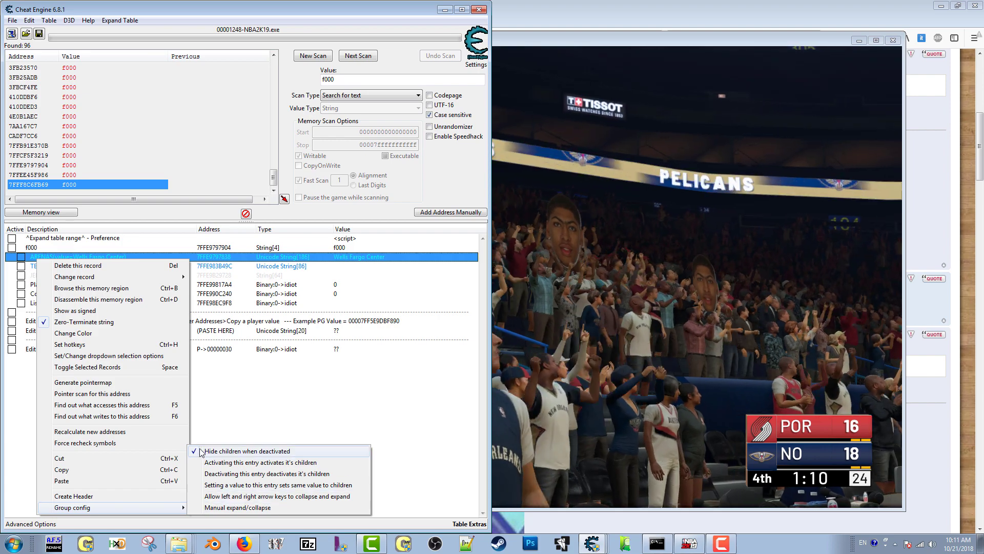
{"action": "left_click", "coordinate": [228, 456]}
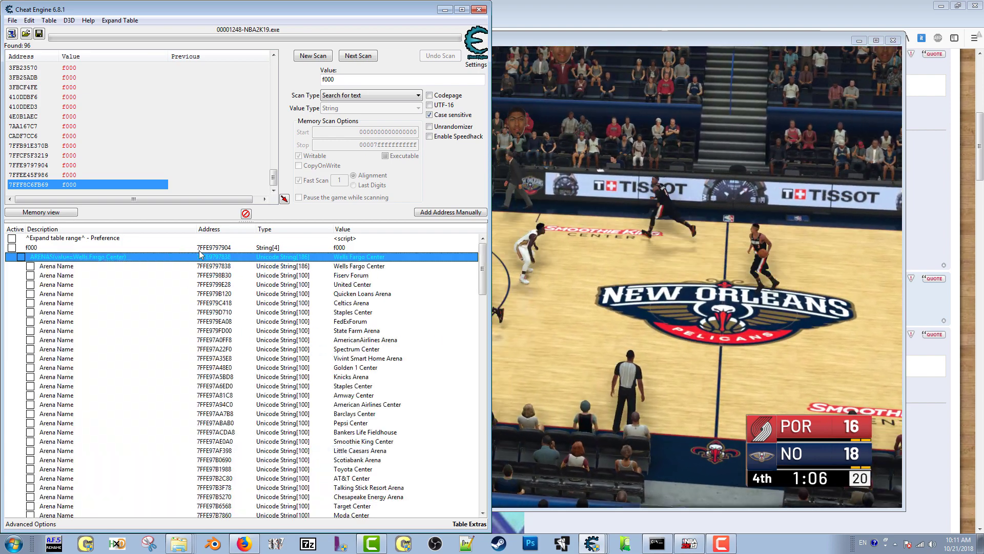
Try the last found scan result by setting the f000 record's address to 7FFF8C6FB69
{"action": "left_click", "coordinate": [217, 248]}
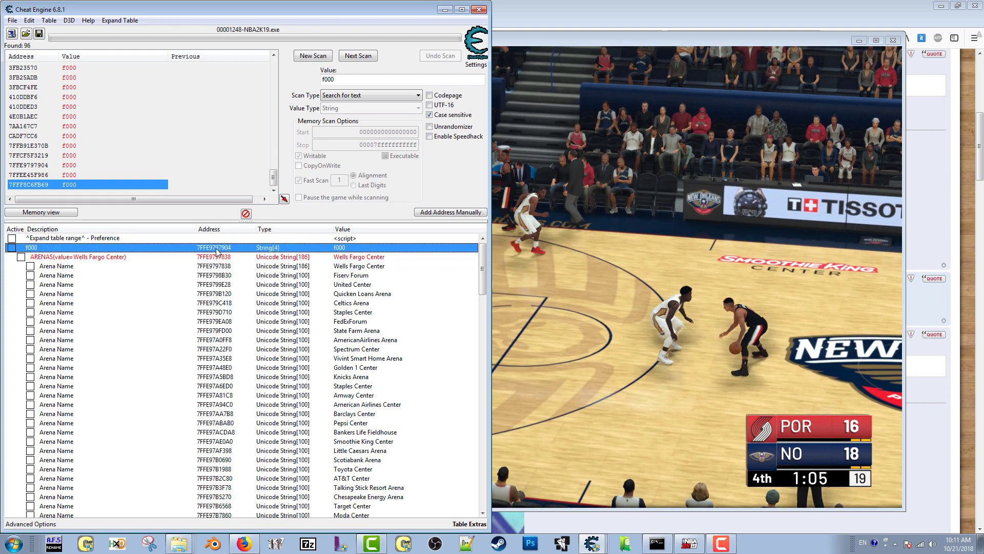
{"action": "double_click", "coordinate": [217, 251]}
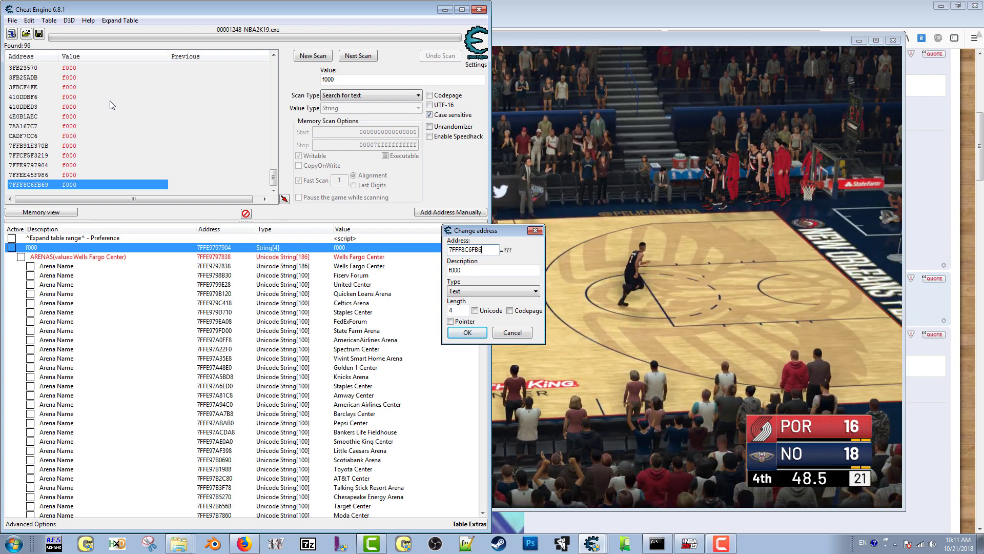
{"action": "key", "text": "Return"}
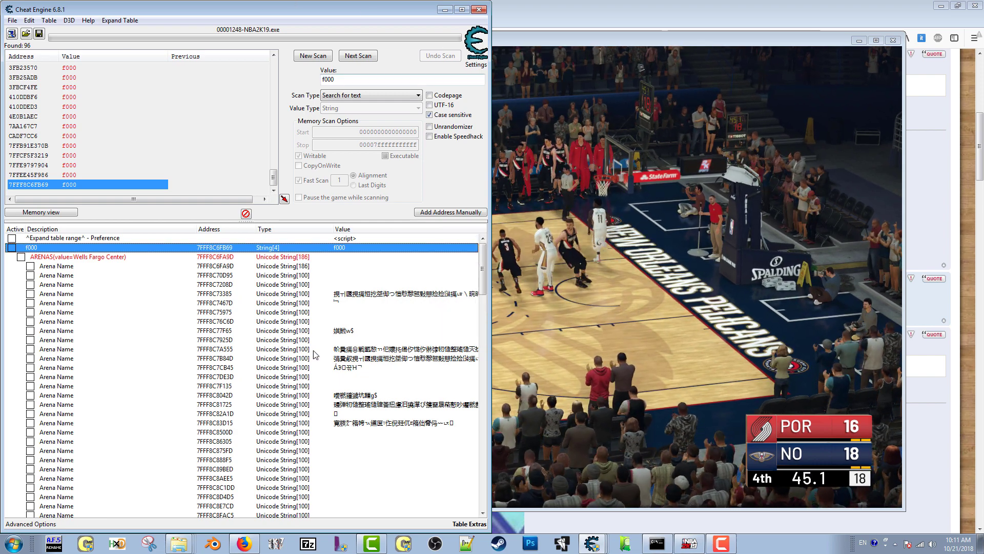
Check whether the Arena Name values under ARENAS are readable with the last scan result as the base address
{"action": "left_click", "coordinate": [349, 257]}
{"action": "left_click", "coordinate": [350, 276]}
{"action": "left_click", "coordinate": [350, 285]}
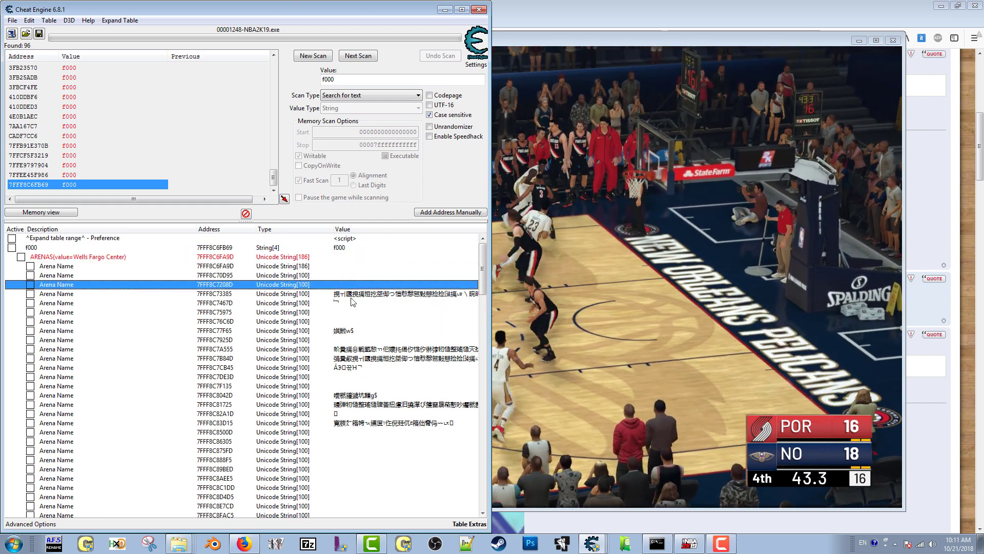
{"action": "left_click", "coordinate": [354, 302]}
{"action": "left_click", "coordinate": [352, 358]}
{"action": "left_click", "coordinate": [351, 367]}
{"action": "left_click", "coordinate": [348, 395]}
{"action": "left_click", "coordinate": [350, 413]}
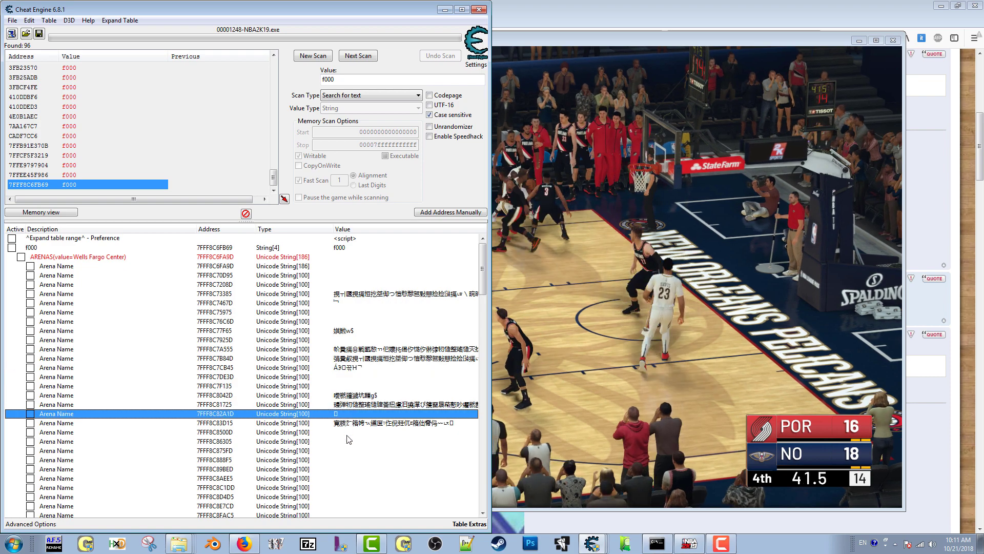
{"action": "left_click", "coordinate": [352, 431]}
{"action": "left_click", "coordinate": [352, 460]}
{"action": "left_click", "coordinate": [351, 469]}
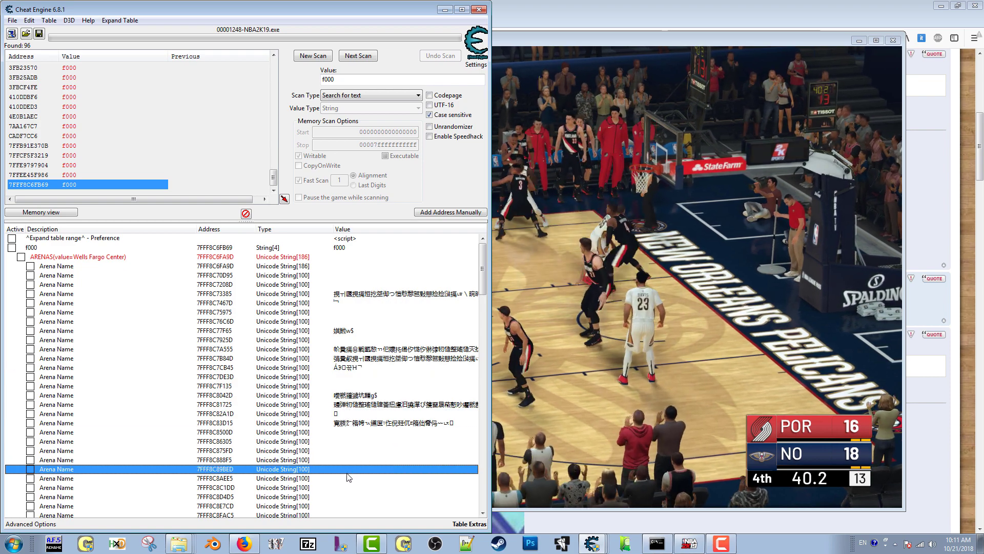
{"action": "left_click", "coordinate": [354, 431]}
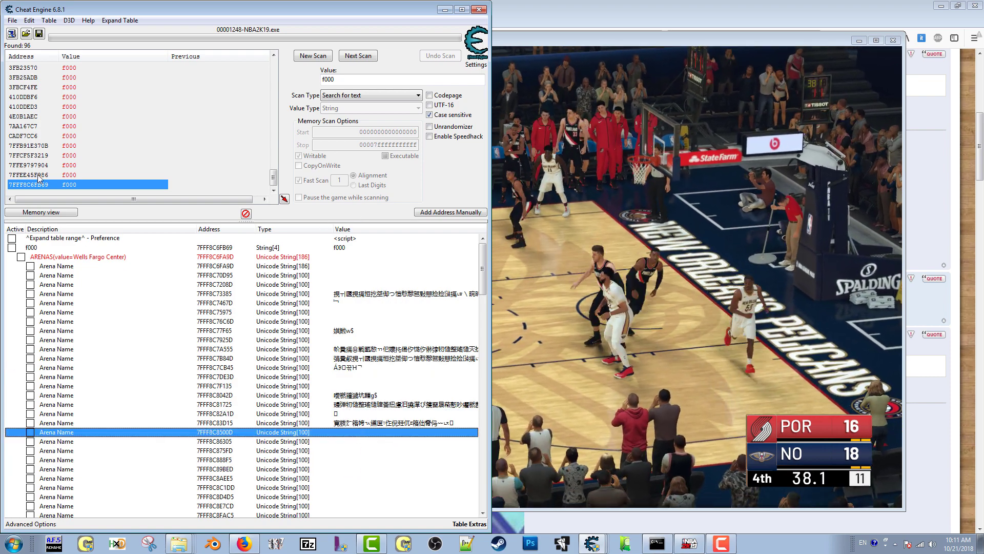
Pick the third-to-last scan result and set the f000 record's address to 7FFE9797904
{"action": "left_click", "coordinate": [35, 201]}
{"action": "key", "text": "Up"}
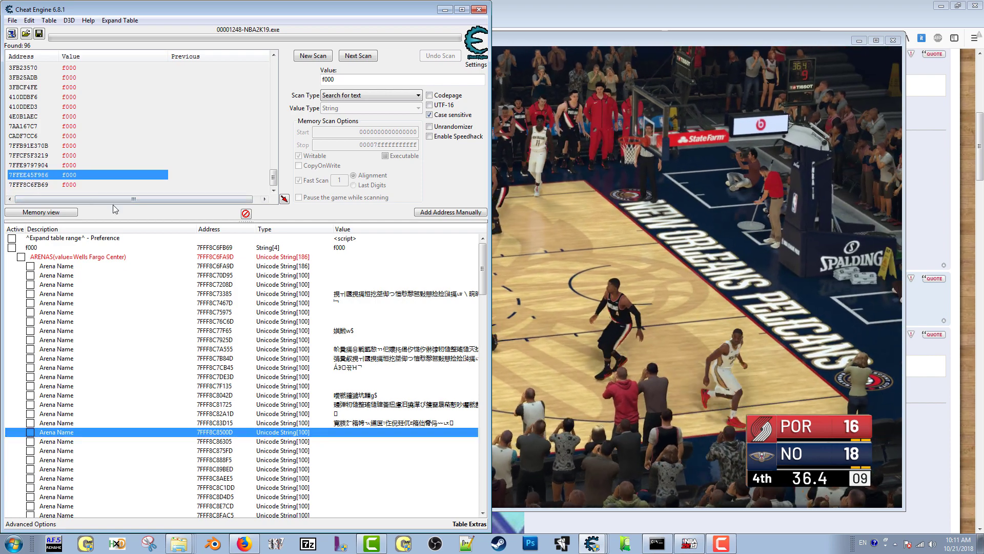
{"action": "left_click", "coordinate": [29, 166]}
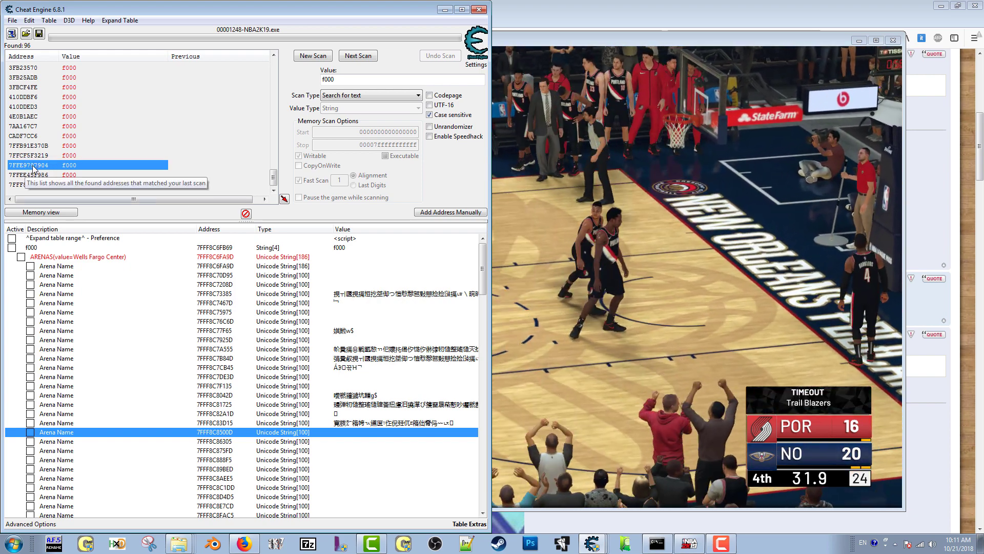
{"action": "double_click", "coordinate": [209, 248]}
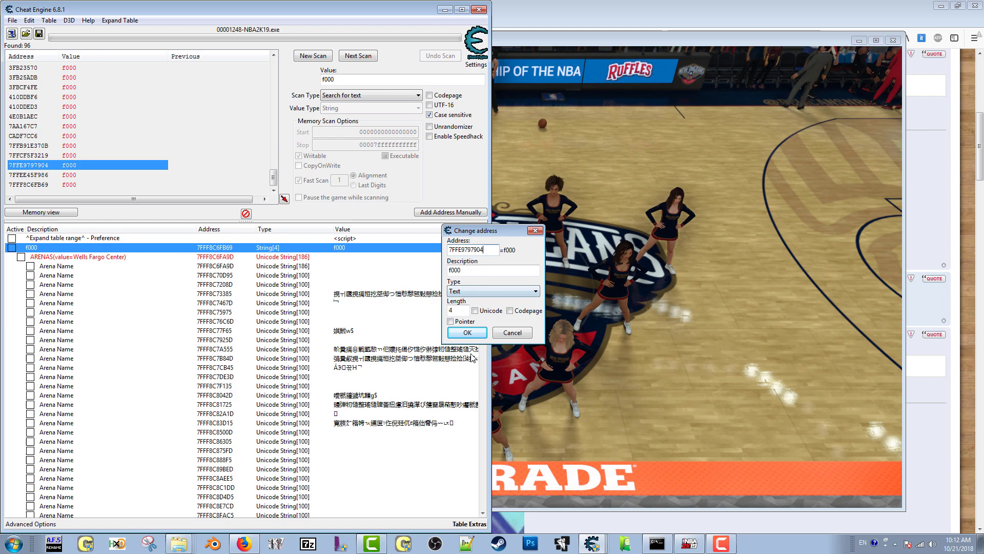
{"action": "left_click", "coordinate": [464, 334]}
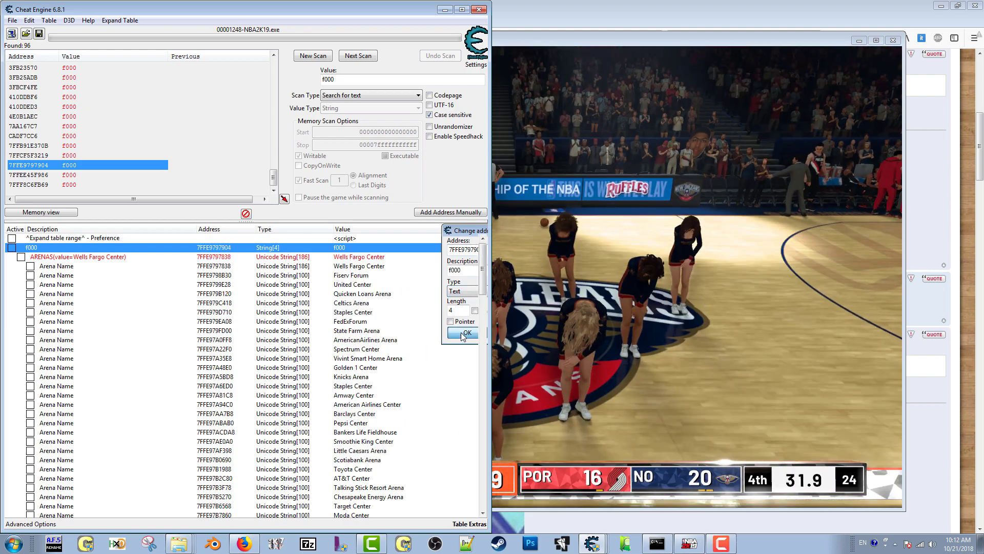
Examine the Arena Name values under ARENAS for correct arena names with address 7FFE9797904
{"action": "left_click", "coordinate": [343, 257]}
{"action": "left_click", "coordinate": [350, 276]}
{"action": "left_click", "coordinate": [351, 285]}
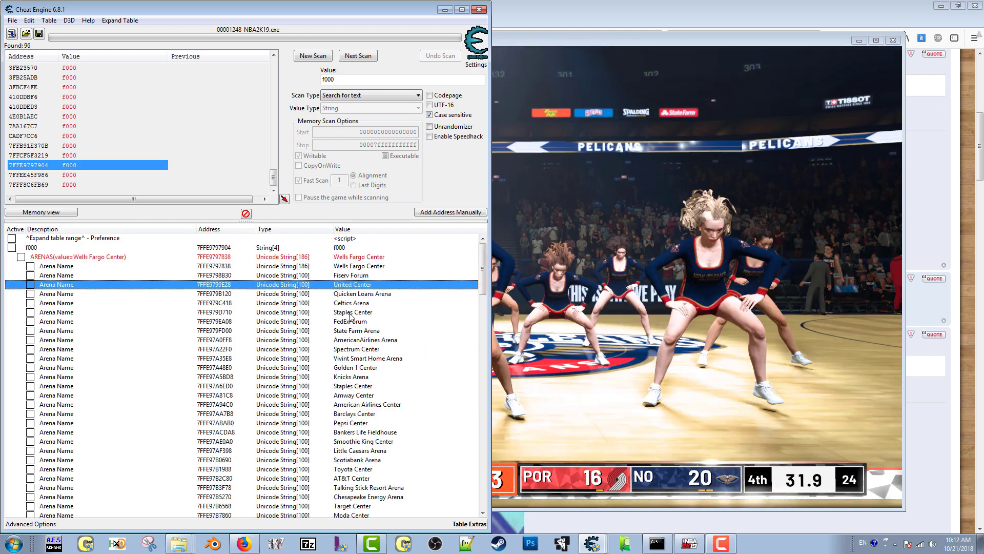
{"action": "left_click", "coordinate": [352, 312]}
{"action": "left_click", "coordinate": [351, 340]}
{"action": "left_click", "coordinate": [352, 386]}
{"action": "left_click", "coordinate": [352, 423]}
{"action": "left_click", "coordinate": [350, 479]}
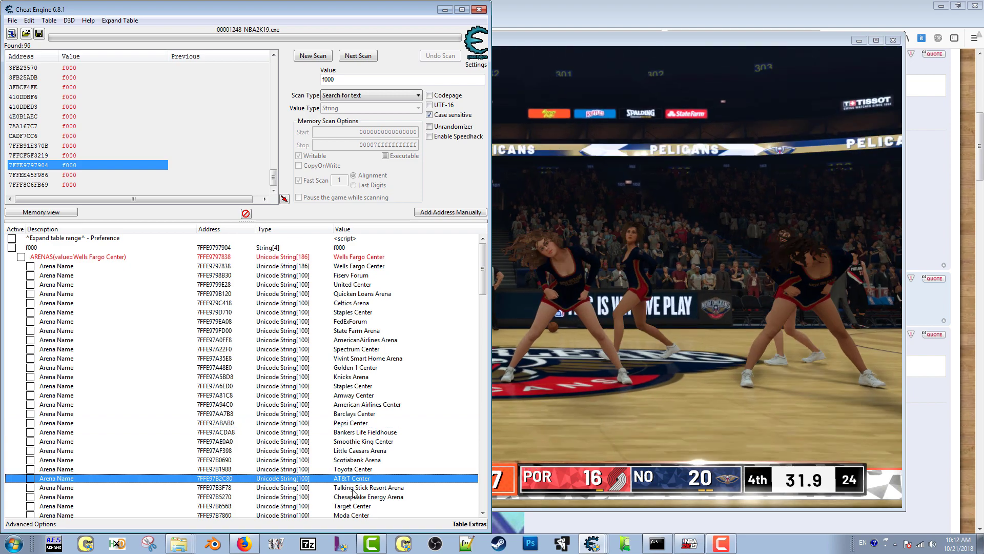
Expand the first Arena Name entry, Wells Fargo Center, to view its fields, and collapse it again
{"action": "left_click", "coordinate": [33, 268]}
{"action": "left_click", "coordinate": [41, 277]}
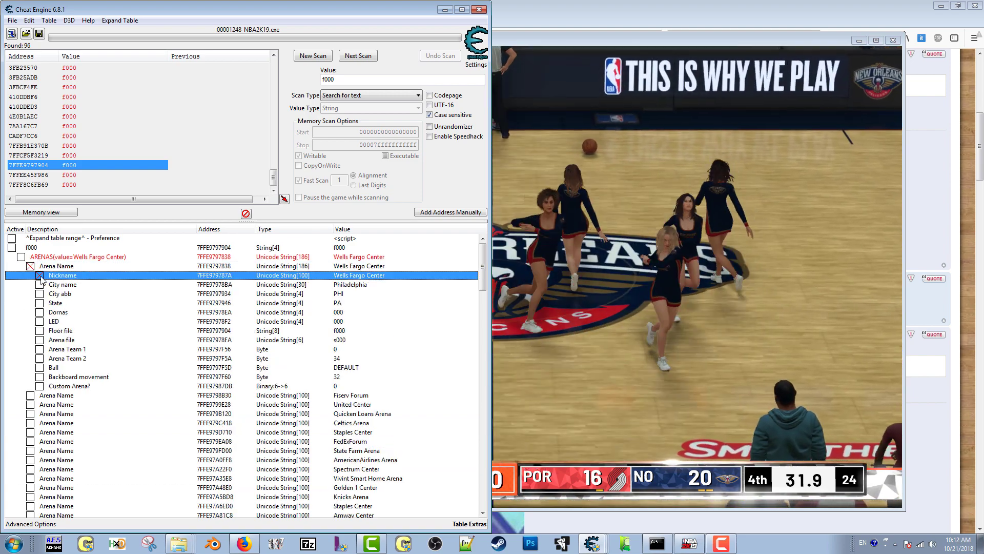
{"action": "left_click", "coordinate": [31, 266]}
{"action": "left_click", "coordinate": [22, 259]}
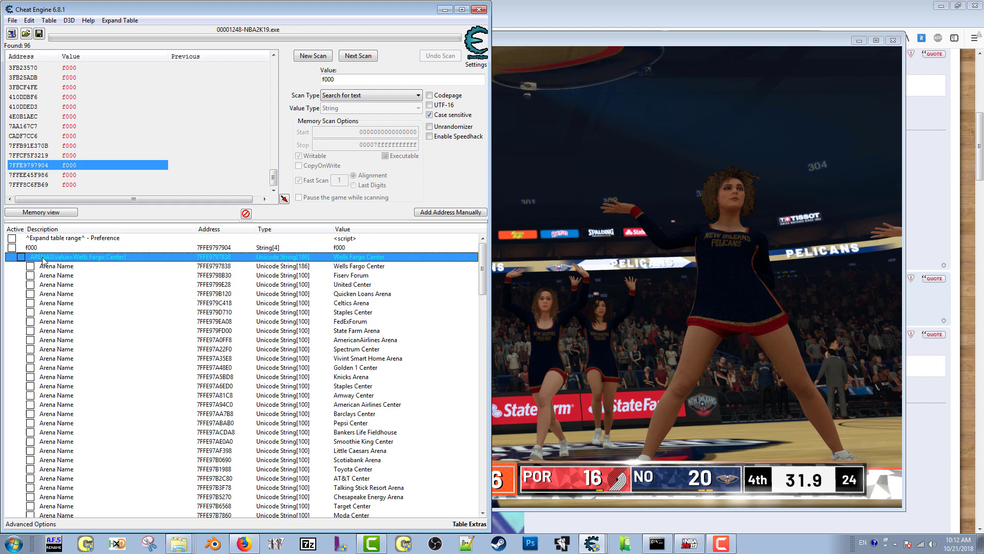
Turn on "Hide children when deactivated" for the ARENAS entry so its arena list collapses
{"action": "right_click", "coordinate": [37, 257]}
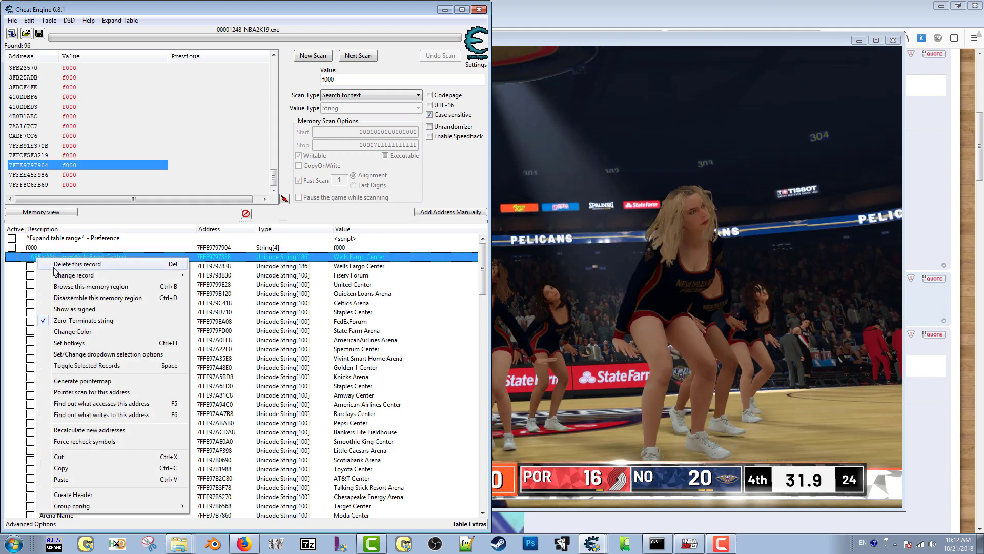
{"action": "mouse_move", "coordinate": [153, 505]}
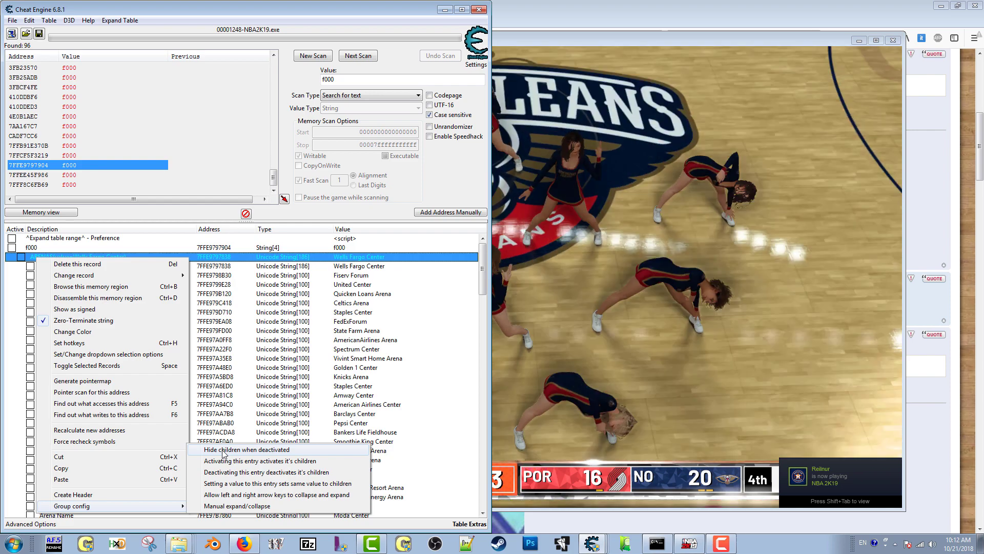
{"action": "left_click", "coordinate": [223, 450]}
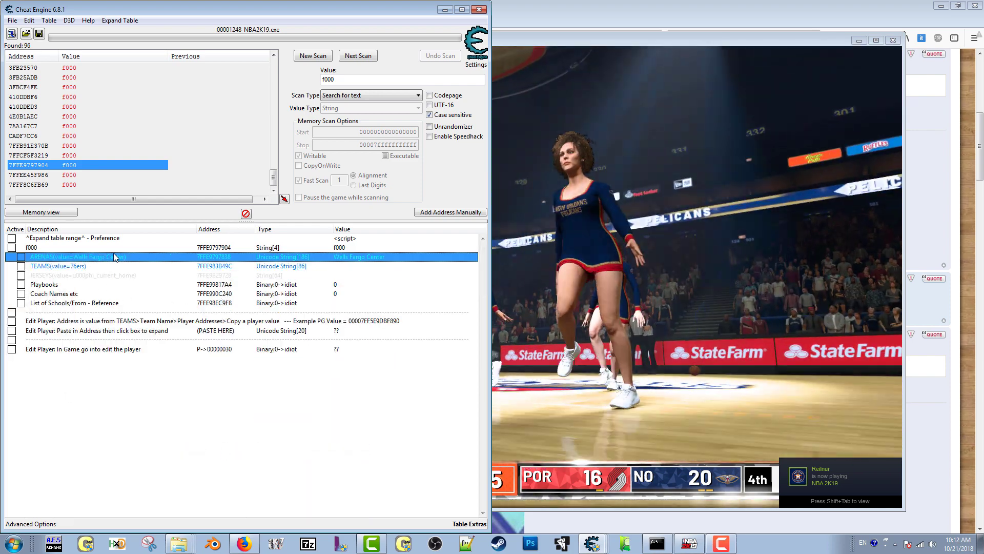
{"action": "right_click", "coordinate": [36, 250]}
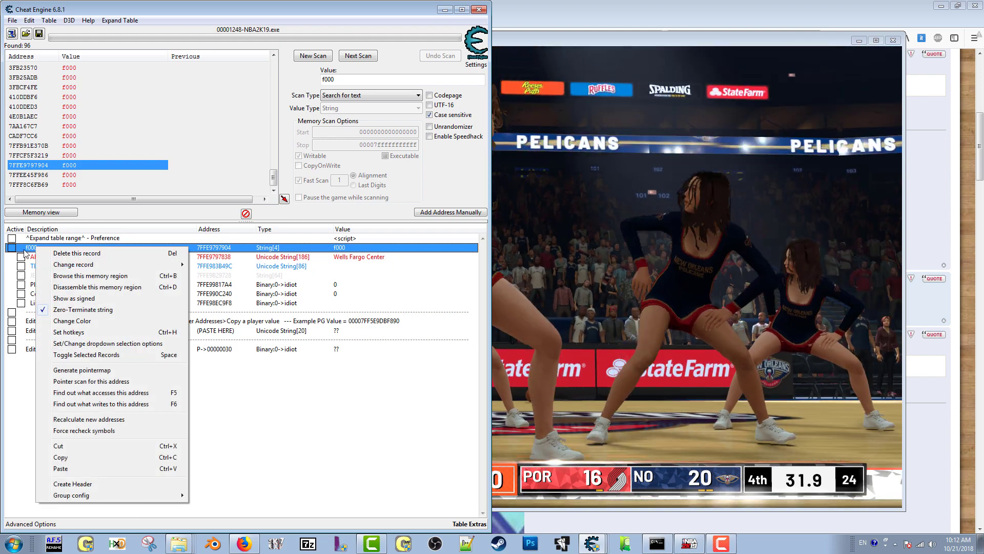
{"action": "left_click", "coordinate": [24, 252]}
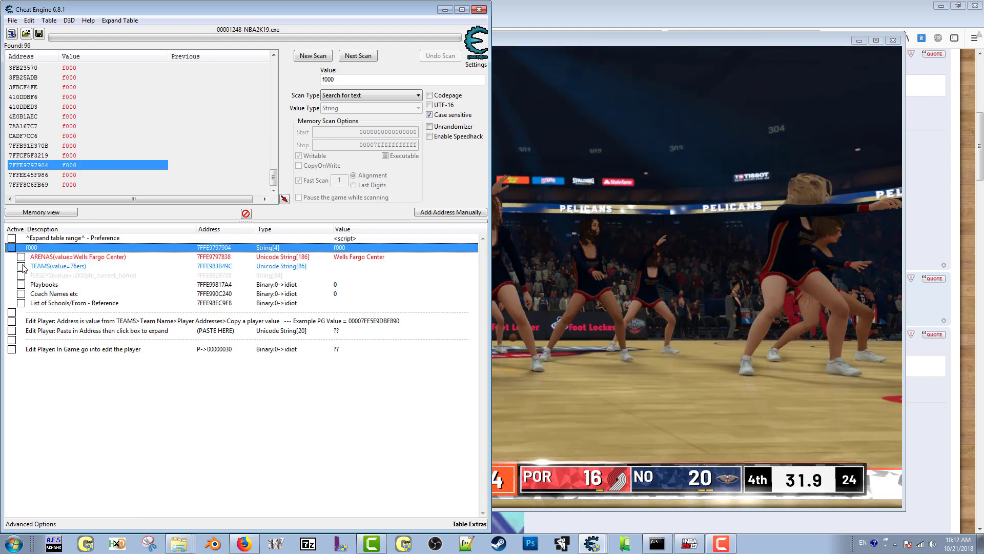
Activate the TEAMS entry under f000 and its Team name 1 entry to show the team's fields
{"action": "left_click", "coordinate": [22, 267]}
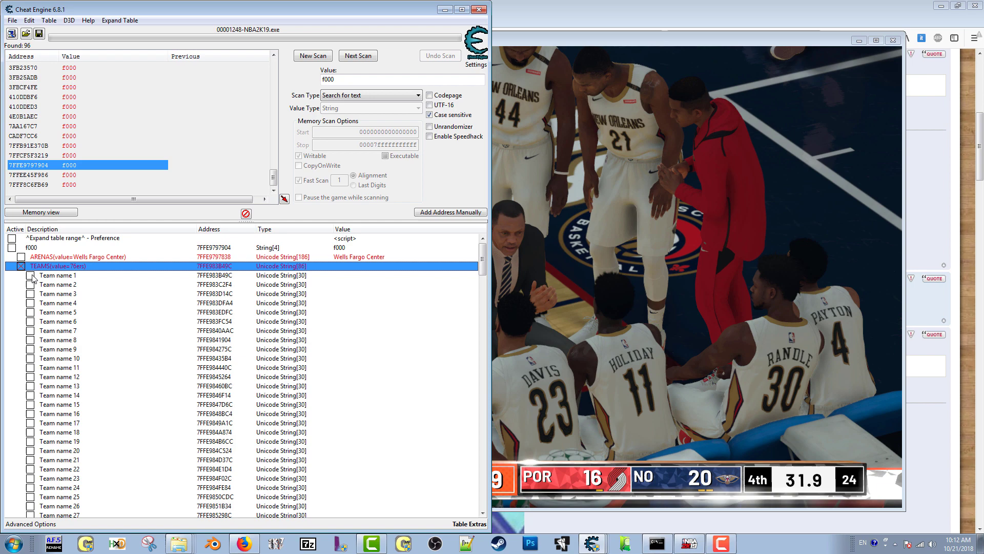
{"action": "left_click", "coordinate": [32, 276]}
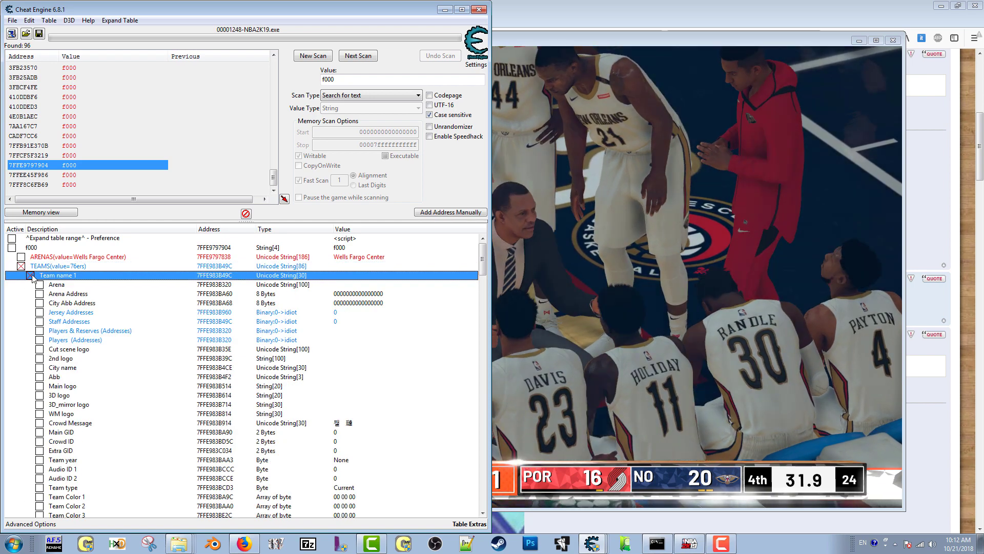
Toggle the Arena, Arena Address, Jersey Addresses and Staff Addresses fields of Team name 1 to check whether they hold data
{"action": "left_click", "coordinate": [40, 284]}
{"action": "left_click", "coordinate": [44, 295]}
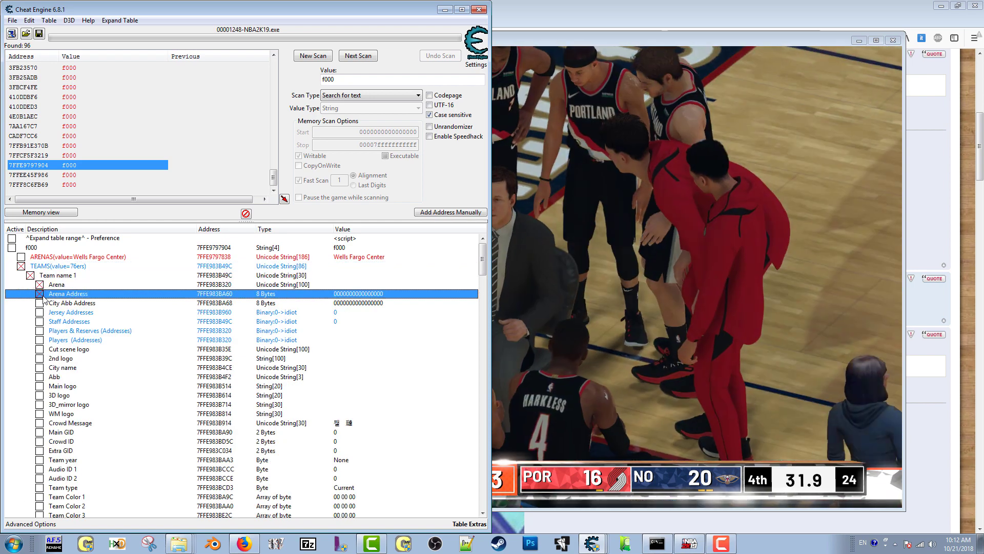
{"action": "left_click", "coordinate": [38, 286]}
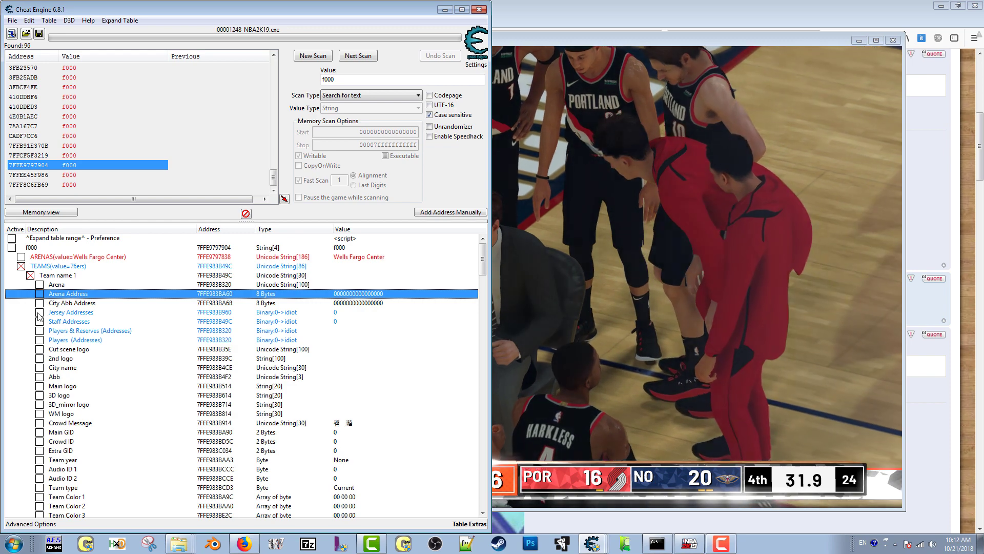
{"action": "left_click", "coordinate": [39, 313]}
{"action": "left_click", "coordinate": [39, 313]}
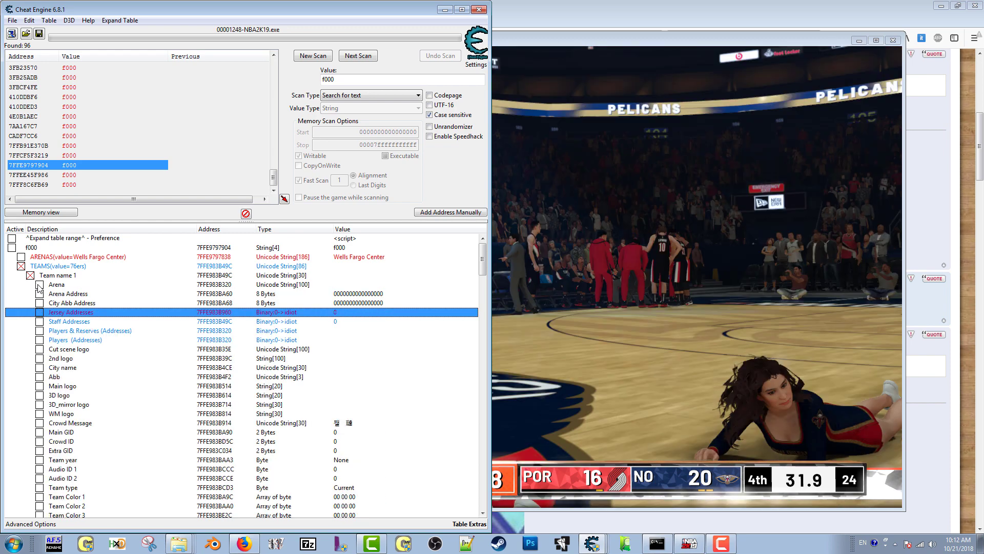
{"action": "left_click", "coordinate": [38, 286]}
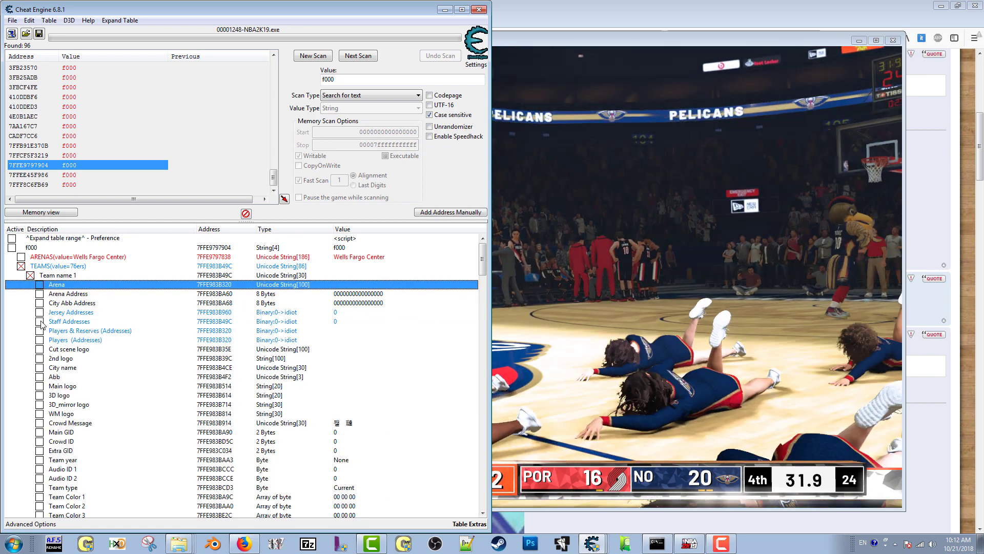
{"action": "left_click", "coordinate": [39, 321]}
{"action": "left_click", "coordinate": [39, 322]}
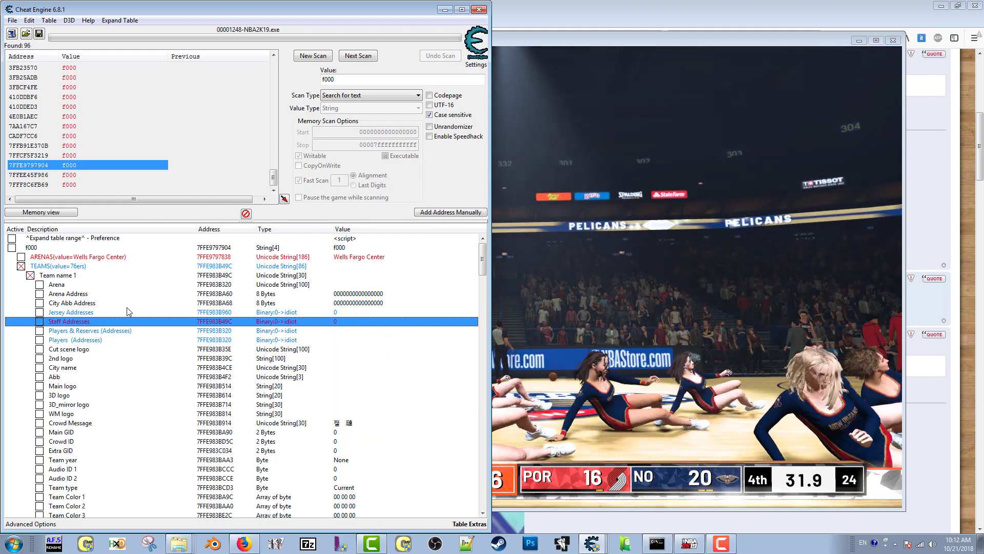
{"action": "mouse_move", "coordinate": [483, 271]}
{"action": "left_mouse_down"}
{"action": "mouse_move", "coordinate": [491, 297]}
{"action": "mouse_move", "coordinate": [484, 254]}
{"action": "left_mouse_up"}
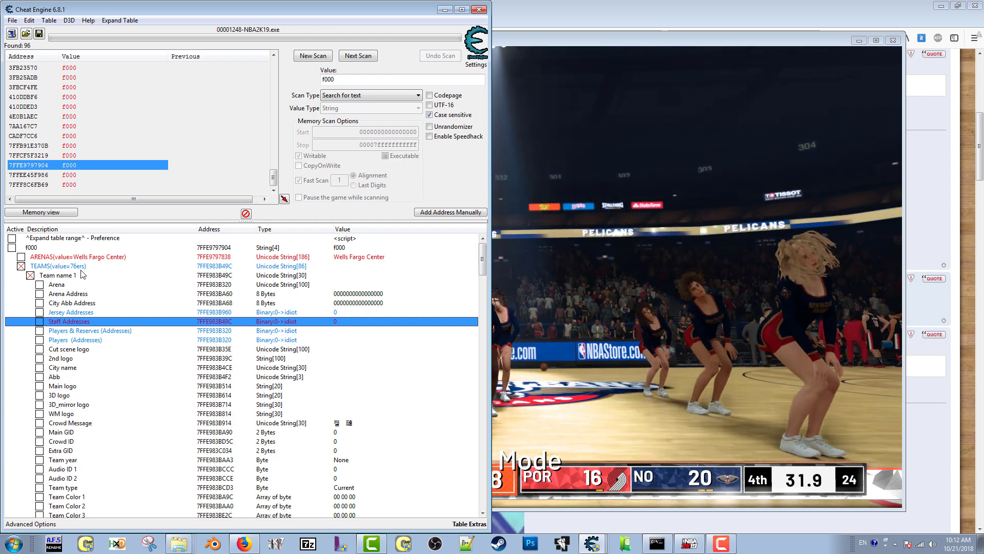
Inspect the address settings of the TEAMS record and close them without changing anything
{"action": "left_click", "coordinate": [75, 276]}
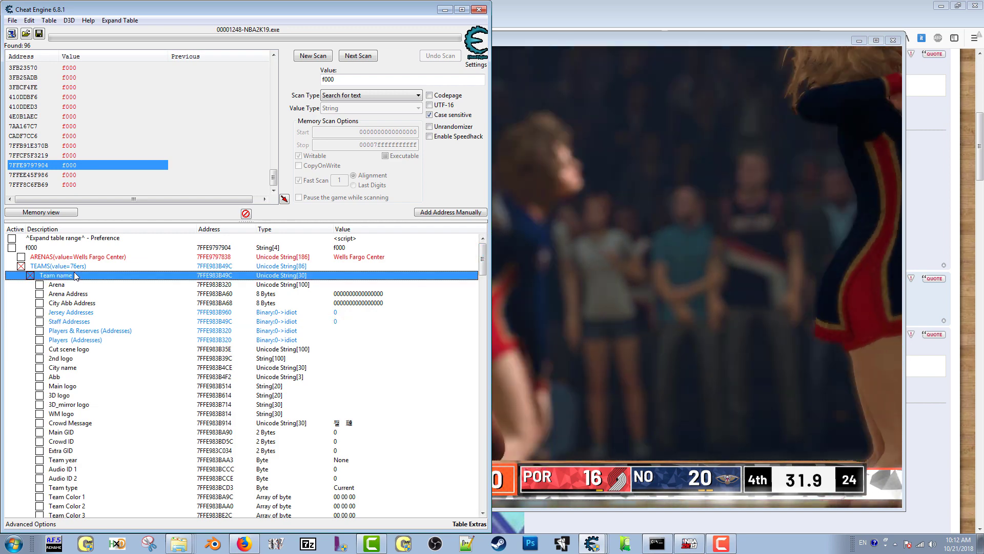
{"action": "left_click", "coordinate": [208, 267]}
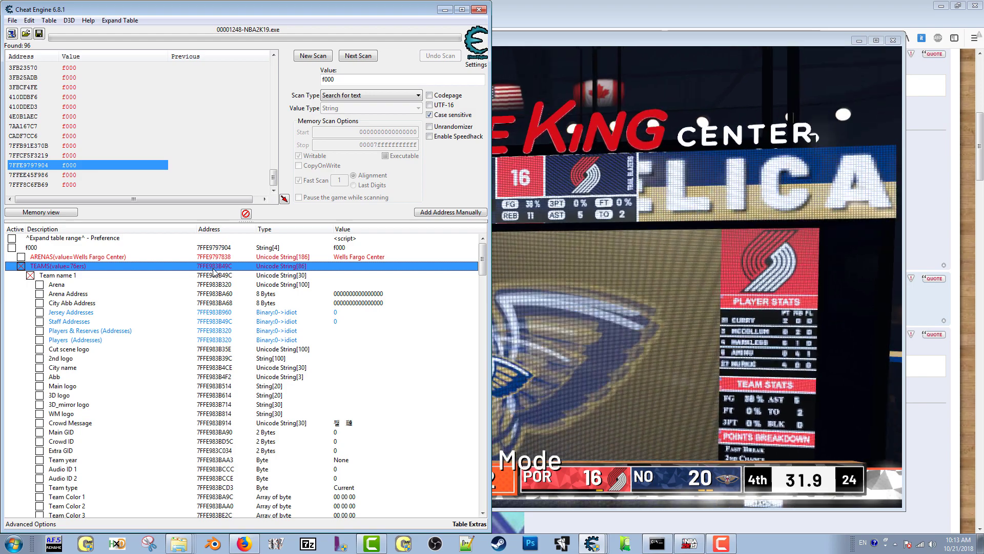
{"action": "double_click", "coordinate": [213, 268]}
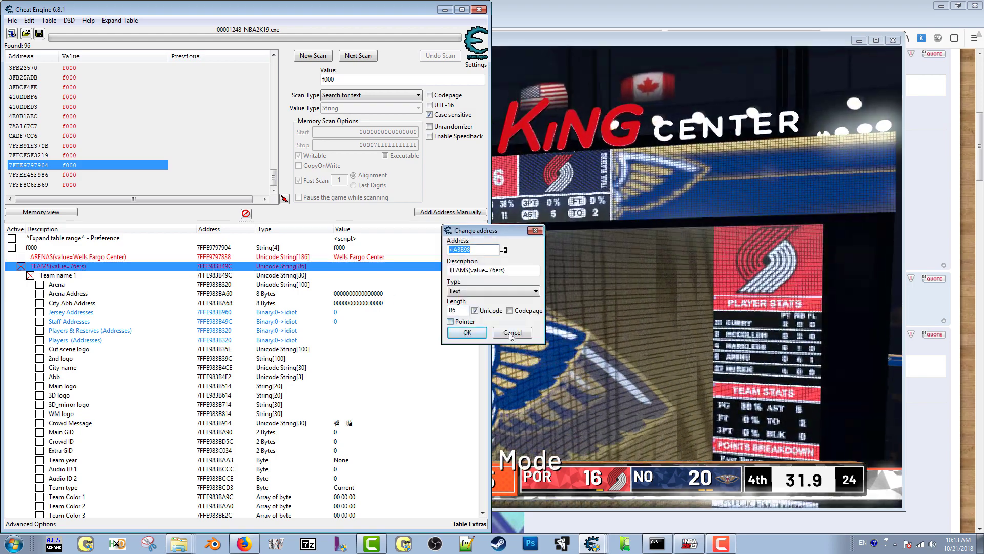
{"action": "left_click", "coordinate": [512, 333]}
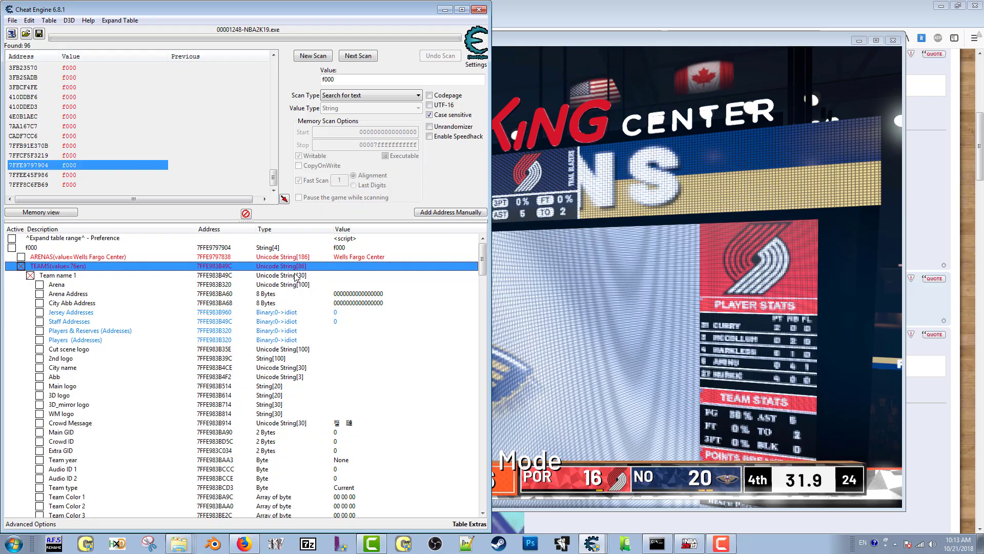
Browse the memory region of the TEAMS record and maximize the Memory Viewer to see more of it
{"action": "right_click", "coordinate": [270, 266]}
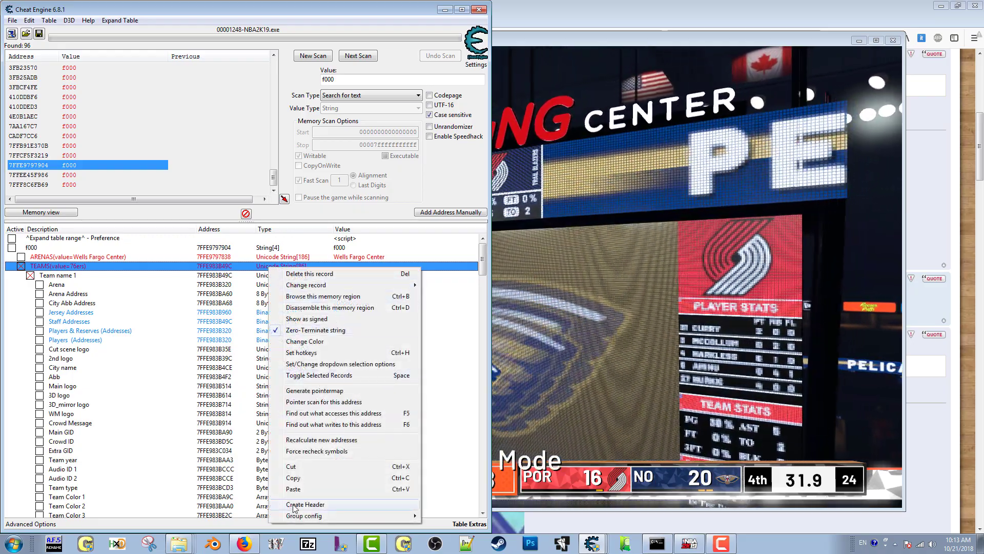
{"action": "left_click", "coordinate": [329, 298]}
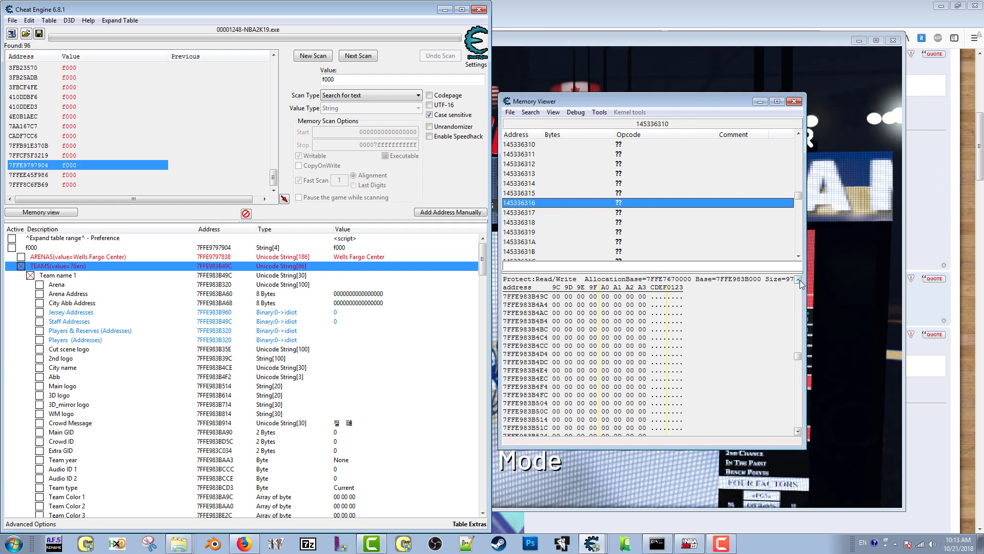
{"action": "left_click", "coordinate": [800, 282]}
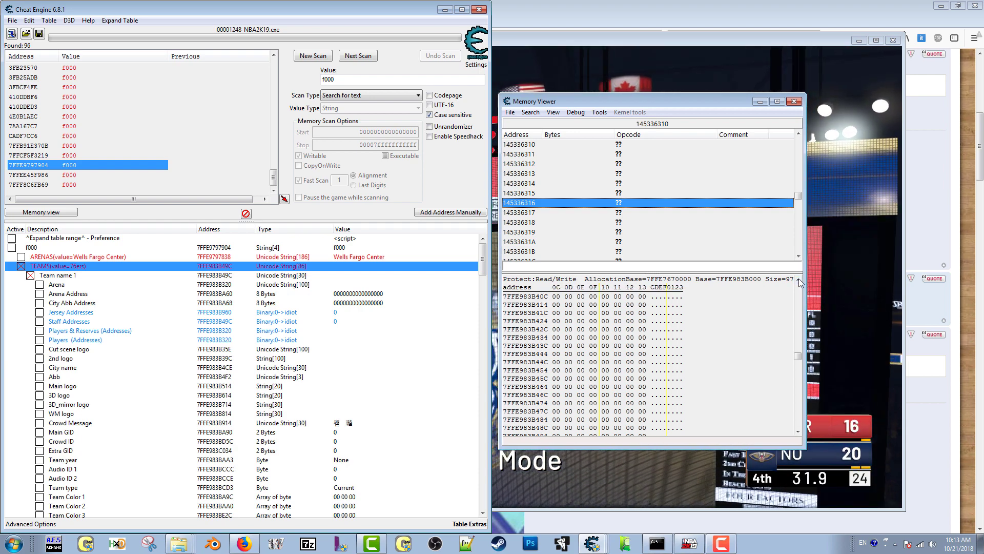
{"action": "left_click", "coordinate": [800, 282]}
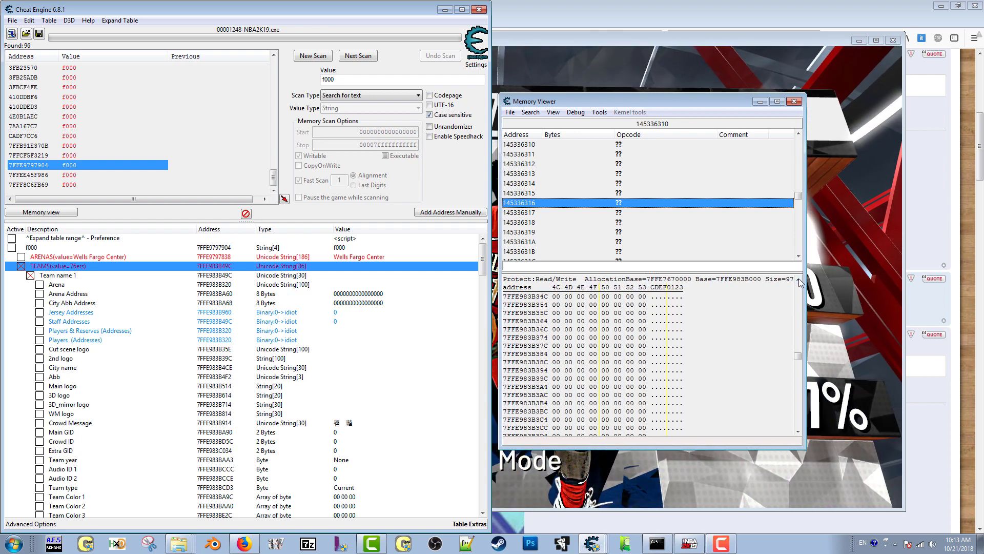
{"action": "left_click", "coordinate": [777, 102]}
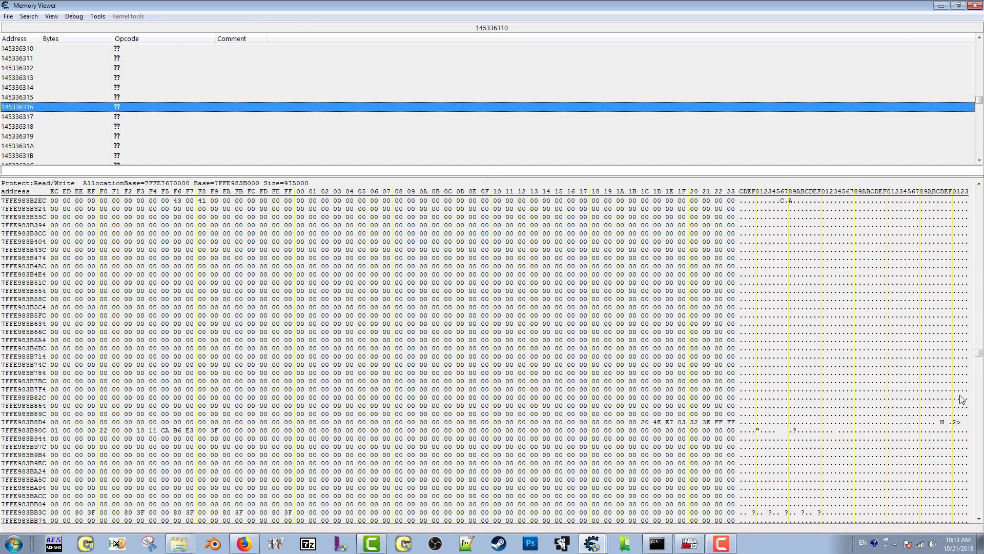
Examine the memory just before the TEAMS address for readable team text, and restore the Memory Viewer to its smaller window size
{"action": "left_click", "coordinate": [979, 188]}
{"action": "left_click", "coordinate": [980, 188]}
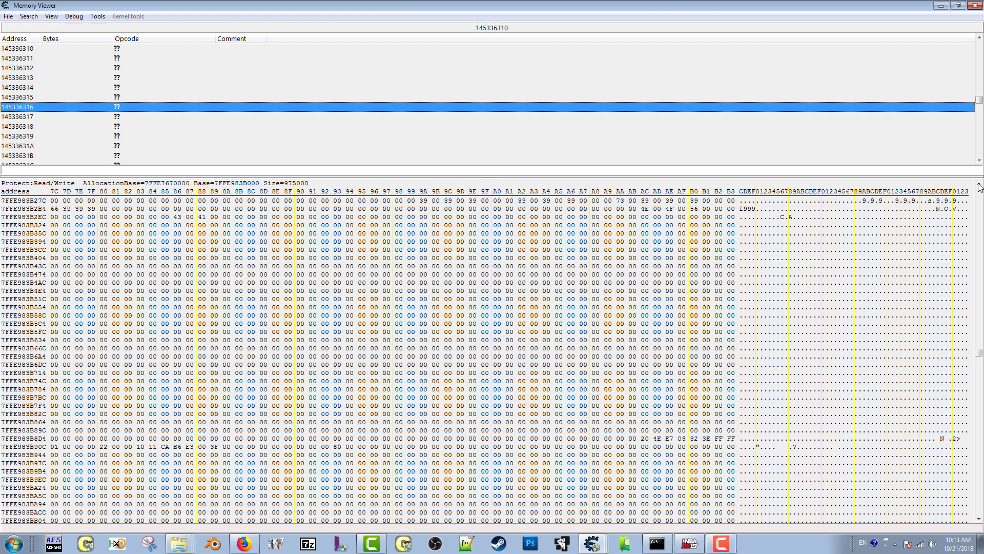
{"action": "left_click", "coordinate": [979, 188]}
{"action": "left_click", "coordinate": [979, 188]}
{"action": "left_click", "coordinate": [979, 188]}
{"action": "left_click", "coordinate": [979, 188]}
{"action": "left_click", "coordinate": [979, 188]}
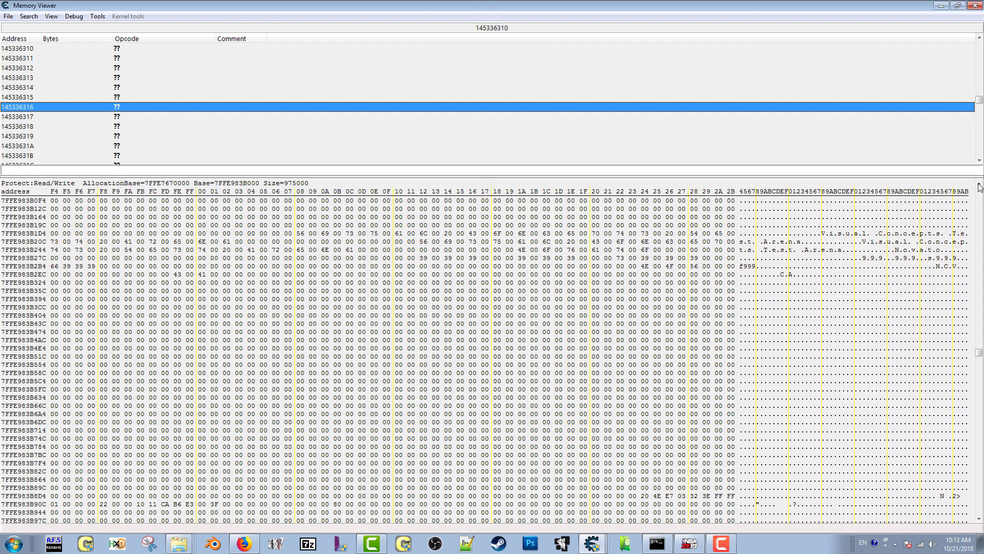
{"action": "left_click", "coordinate": [979, 188]}
{"action": "left_click", "coordinate": [979, 187]}
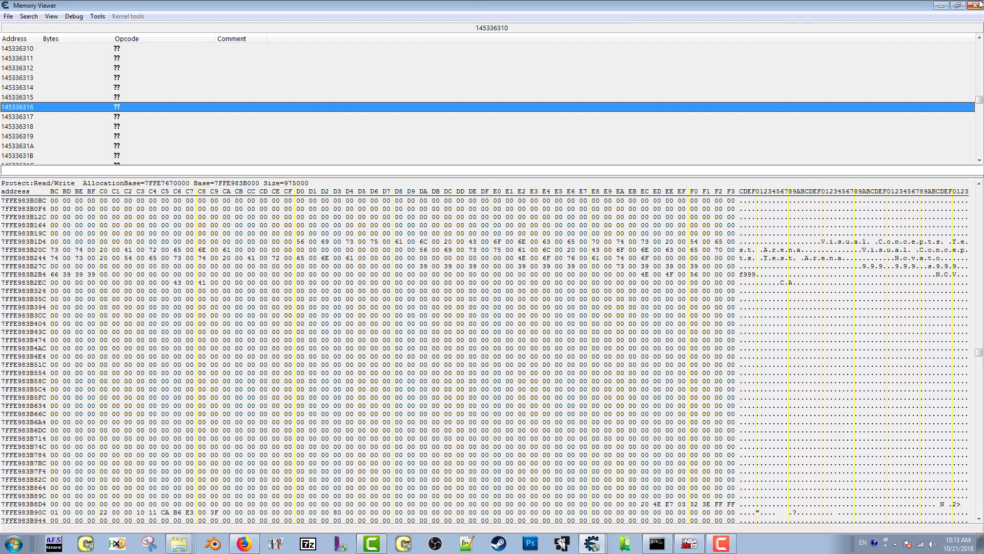
{"action": "left_click", "coordinate": [956, 7]}
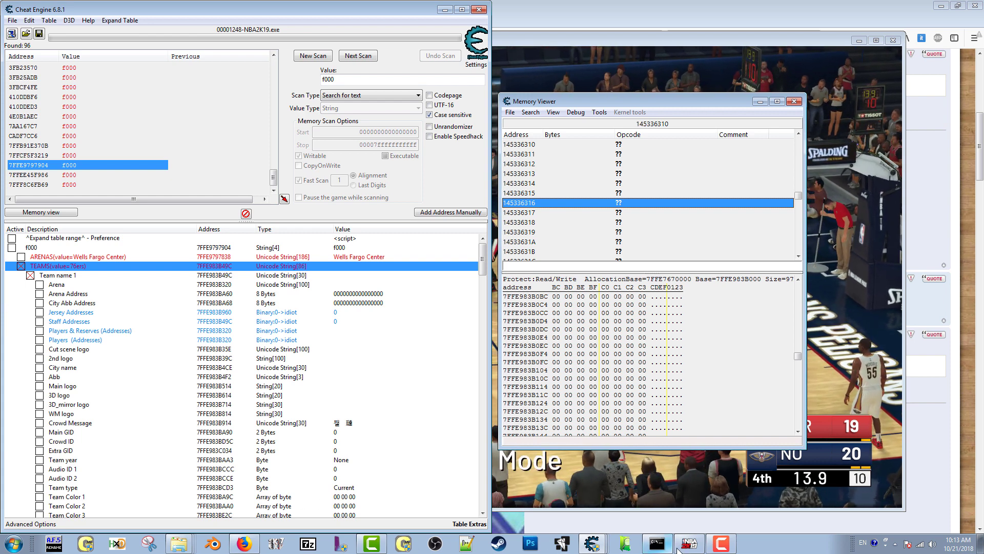
{"action": "left_click", "coordinate": [721, 546]}
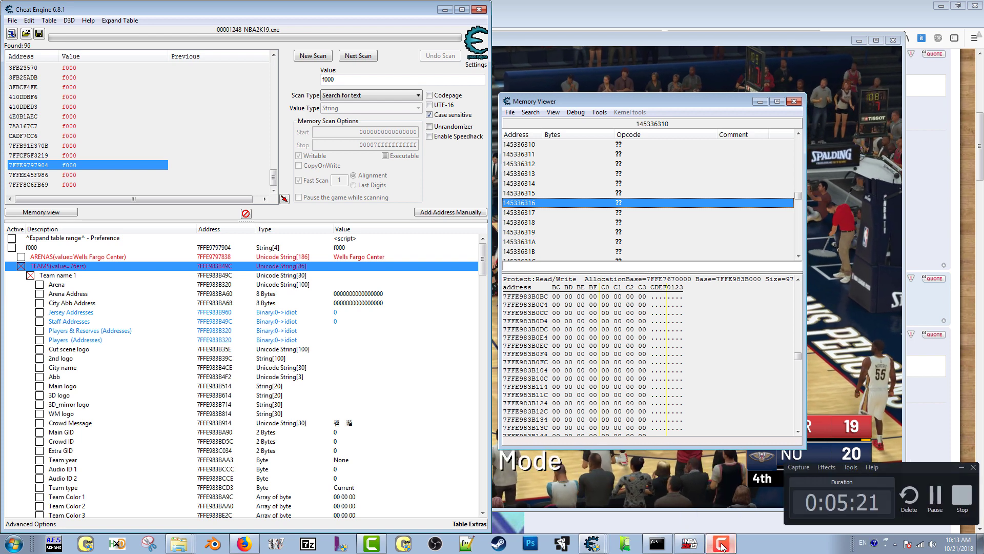